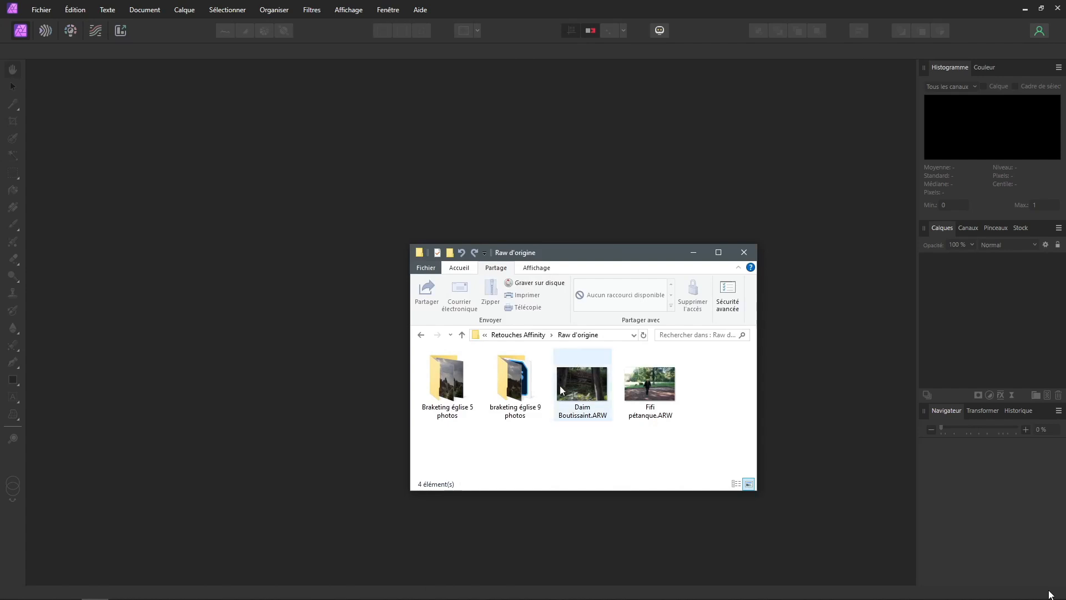
left_click_drag(591, 393, 196, 233)
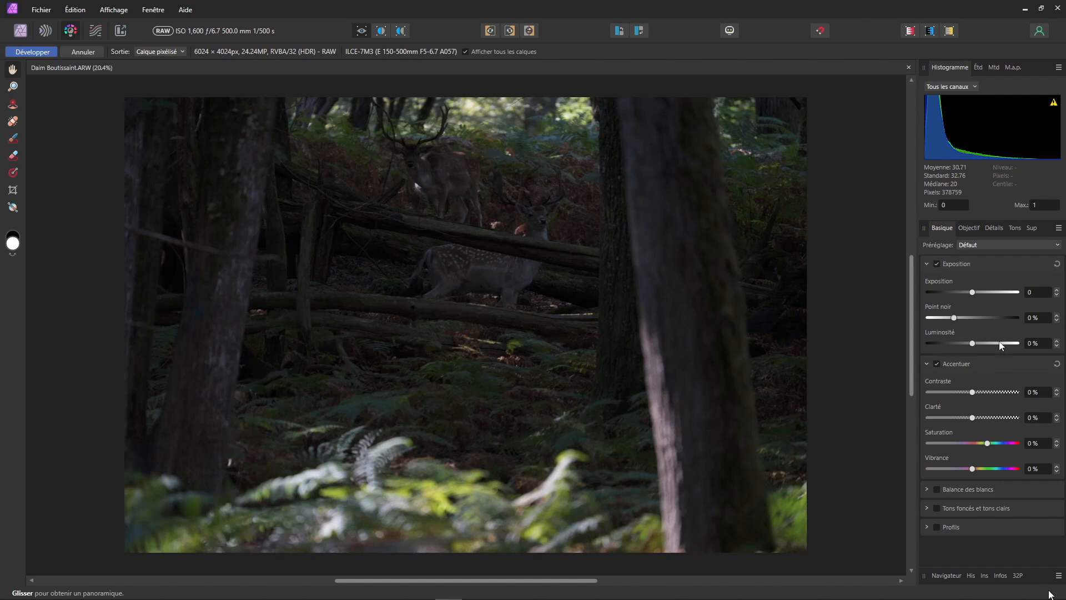
left_click_drag(972, 292, 992, 293)
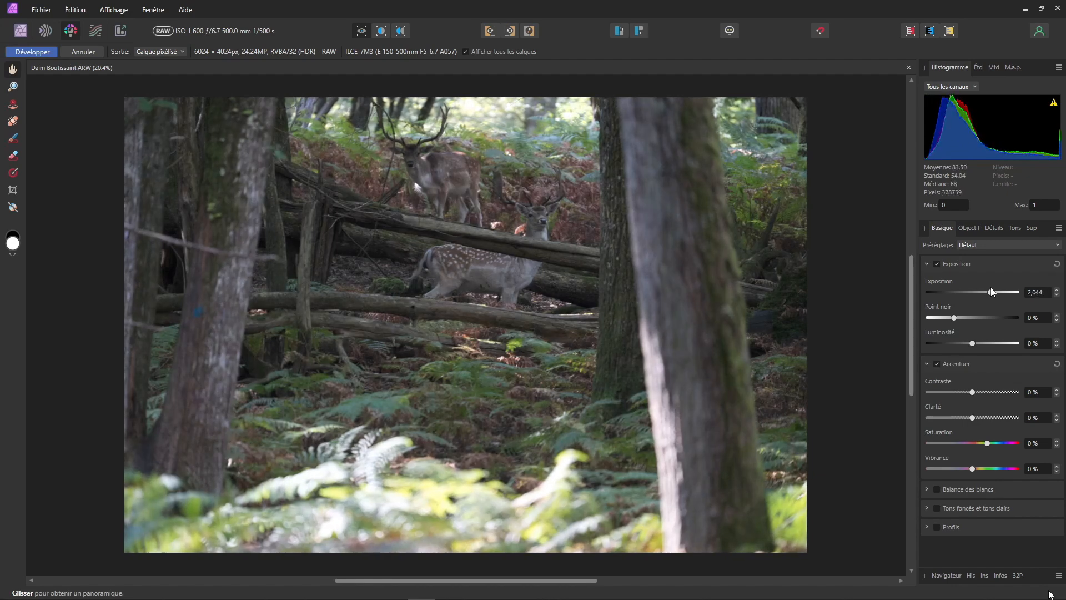
Step: Enable Shadows and Highlights, set highlights to -79% and shadows to 18%, then develop the RAW image
left_click(926, 508)
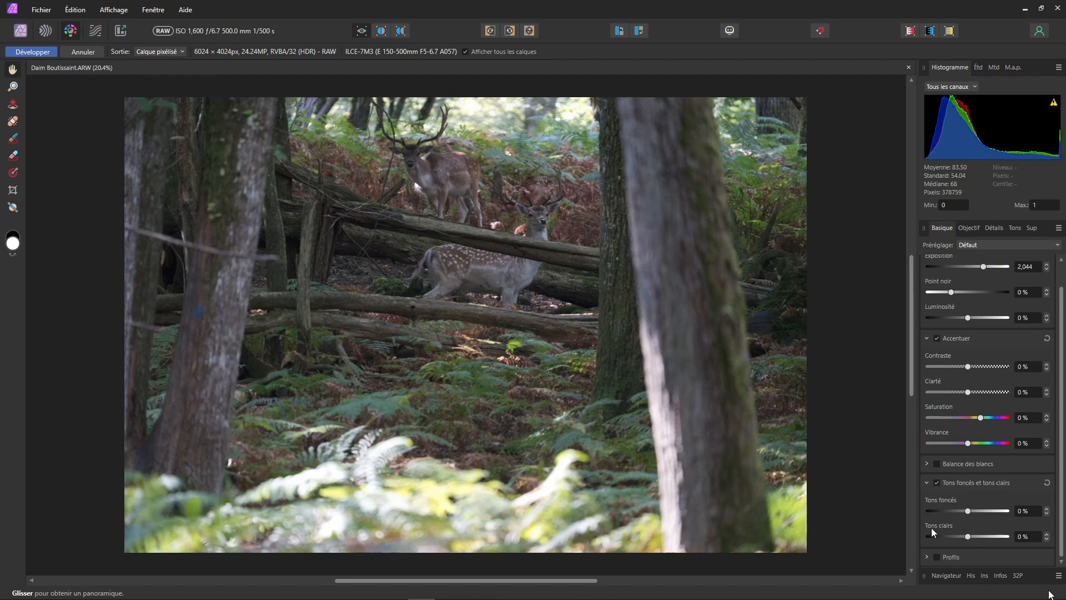
left_click_drag(971, 536, 939, 538)
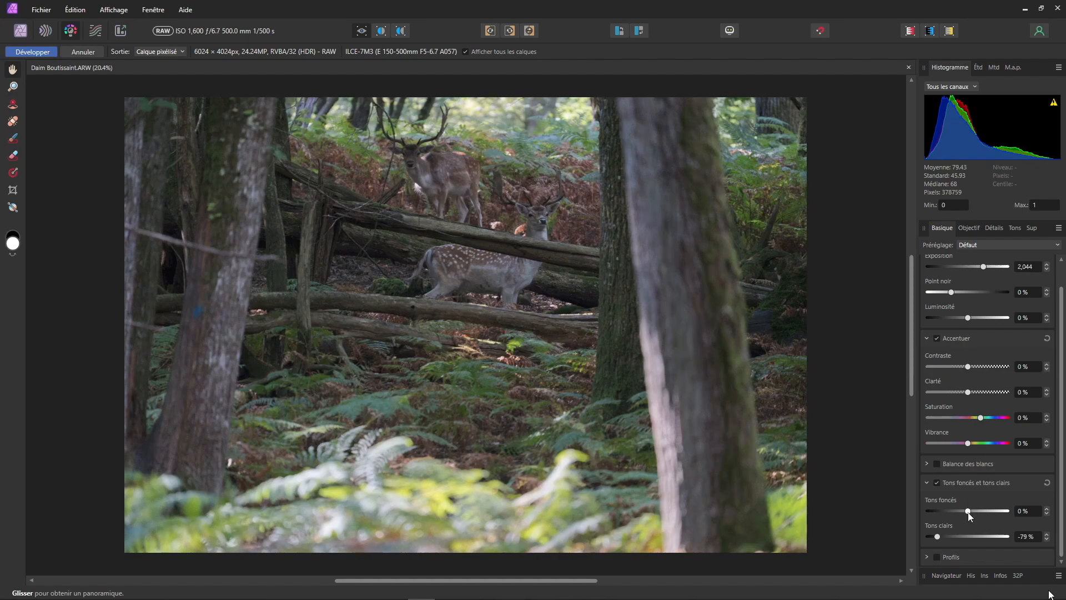
mouse_move(969, 512)
left_mouse_down()
mouse_move(1035, 508)
mouse_move(974, 510)
left_mouse_up()
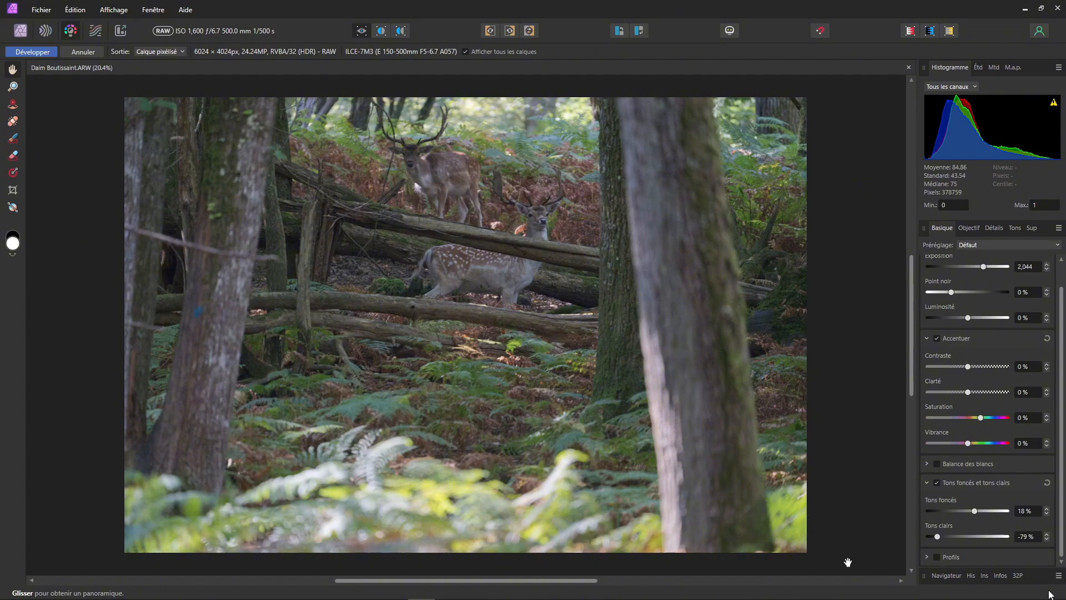
left_click(36, 52)
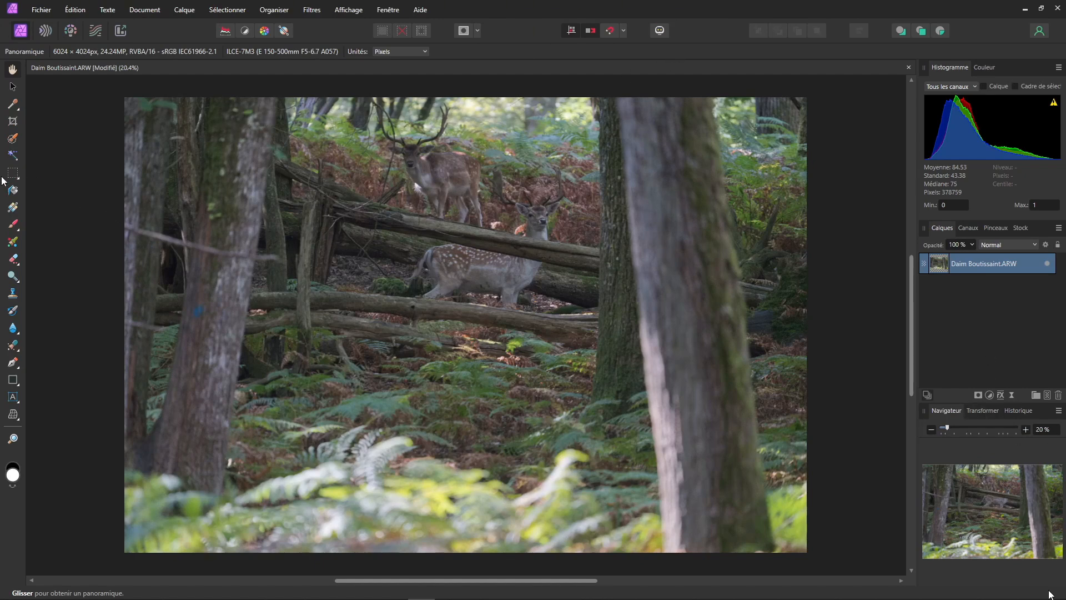
Step: Crop the photo with original proportions tightly around the two deer, to about 3008 × 2009 px
left_click(15, 121)
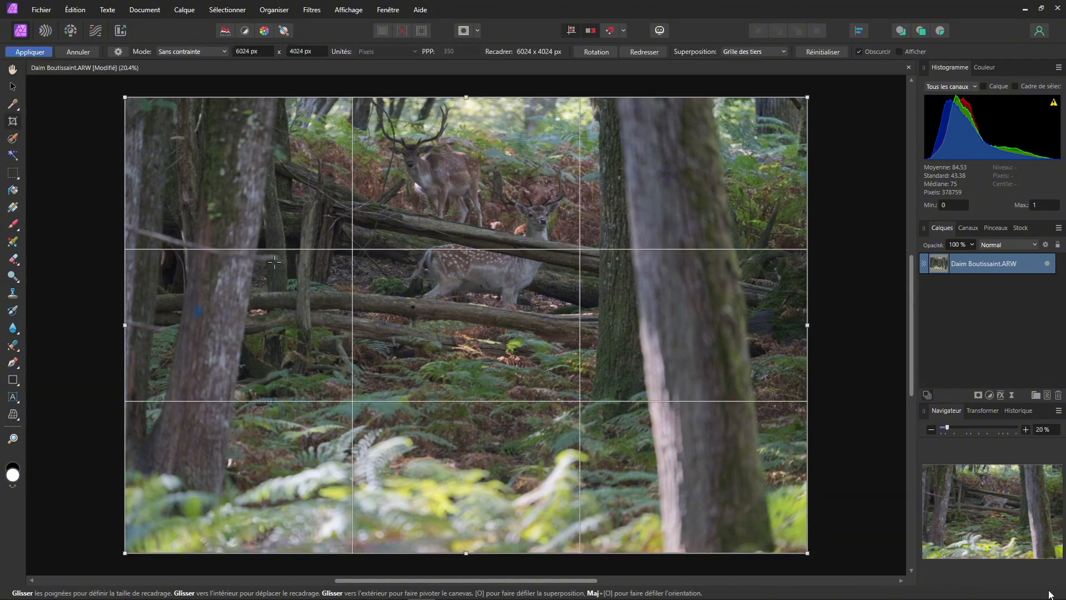
left_click_drag(418, 347, 416, 346)
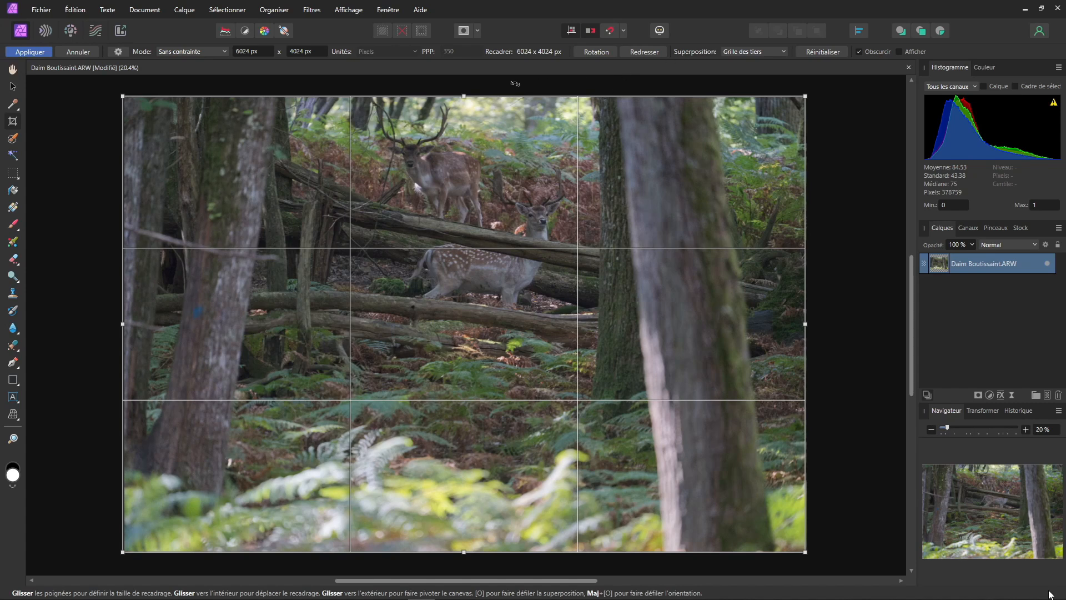
left_click(190, 53)
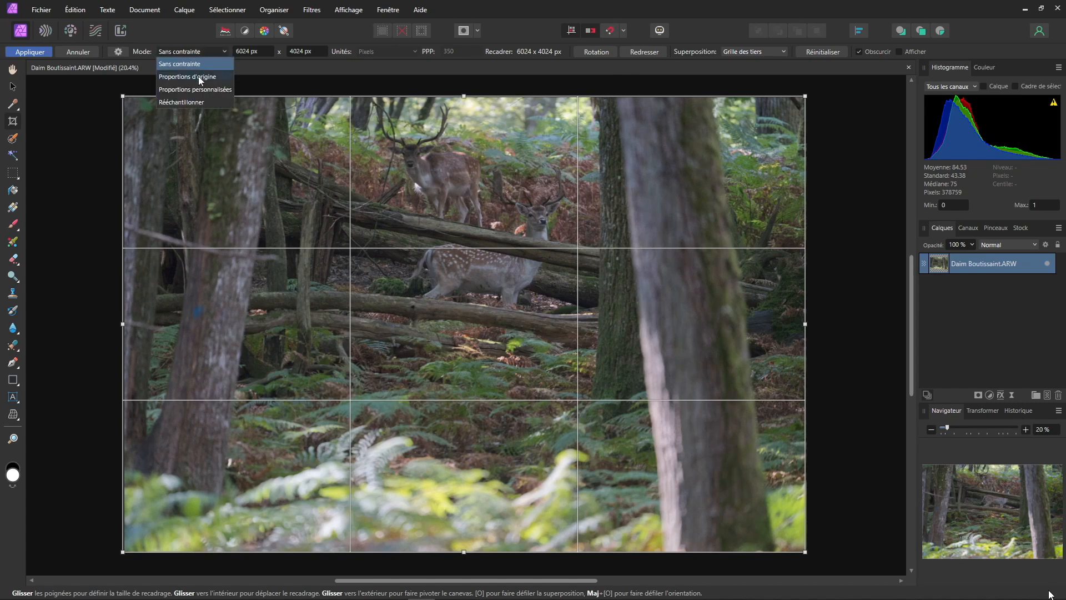
left_click(198, 76)
left_click_drag(122, 552, 344, 350)
left_click_drag(806, 387, 697, 349)
left_click_drag(587, 255, 499, 256)
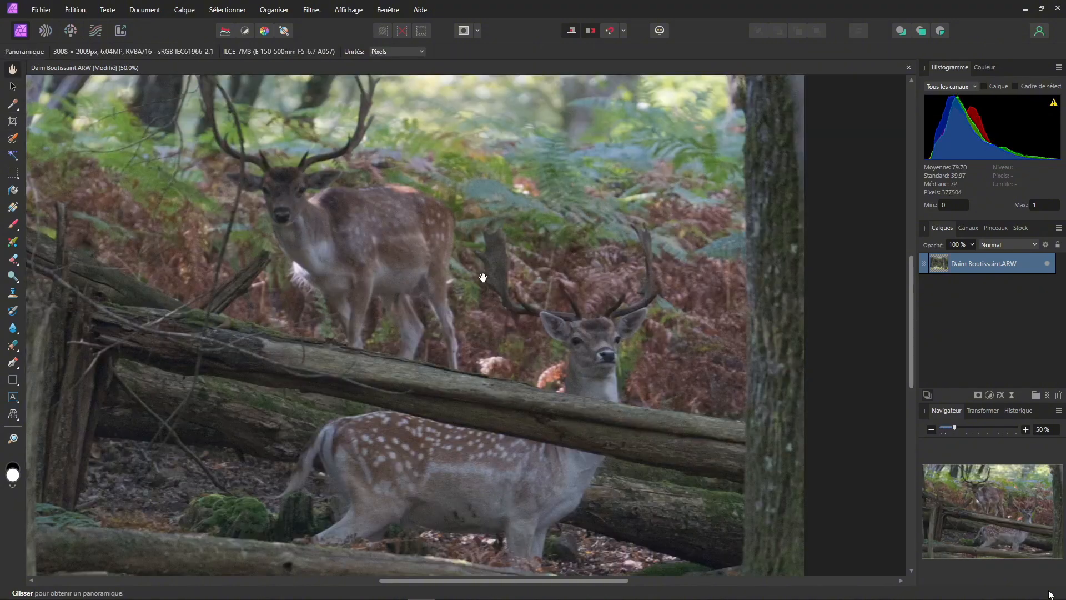
left_click_drag(371, 285, 451, 289)
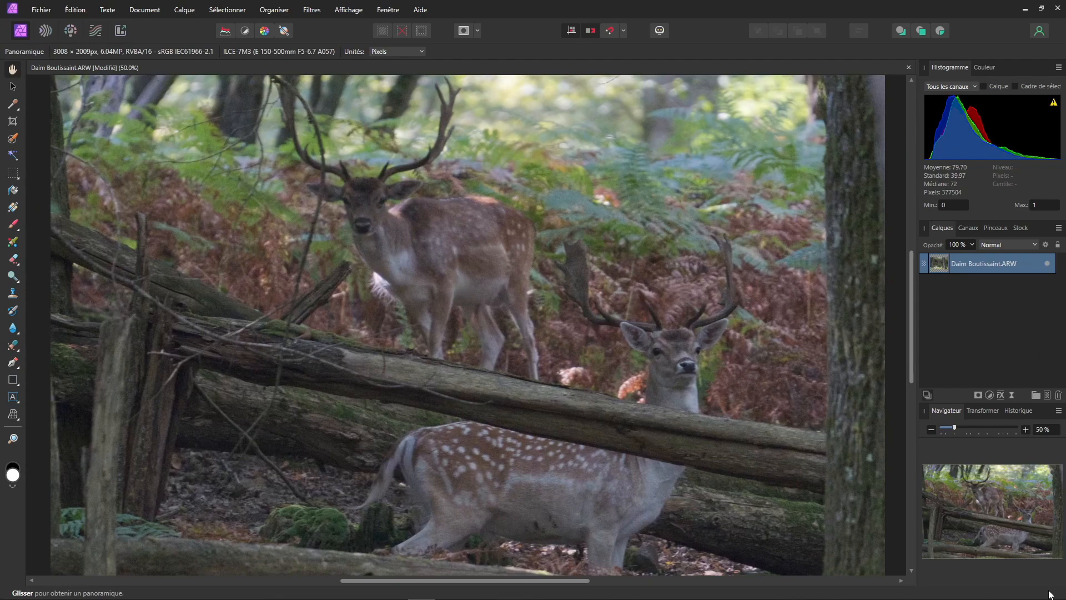
scroll(544, 404, "down", 2)
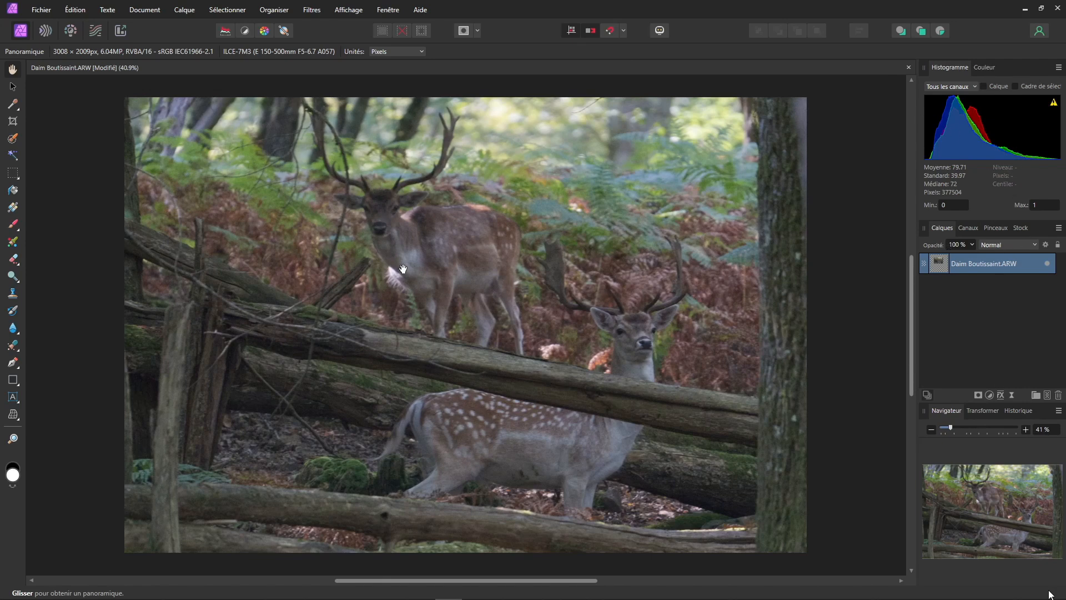
Step: Apply an automatic contrast correction to the cropped image
left_click(990, 395)
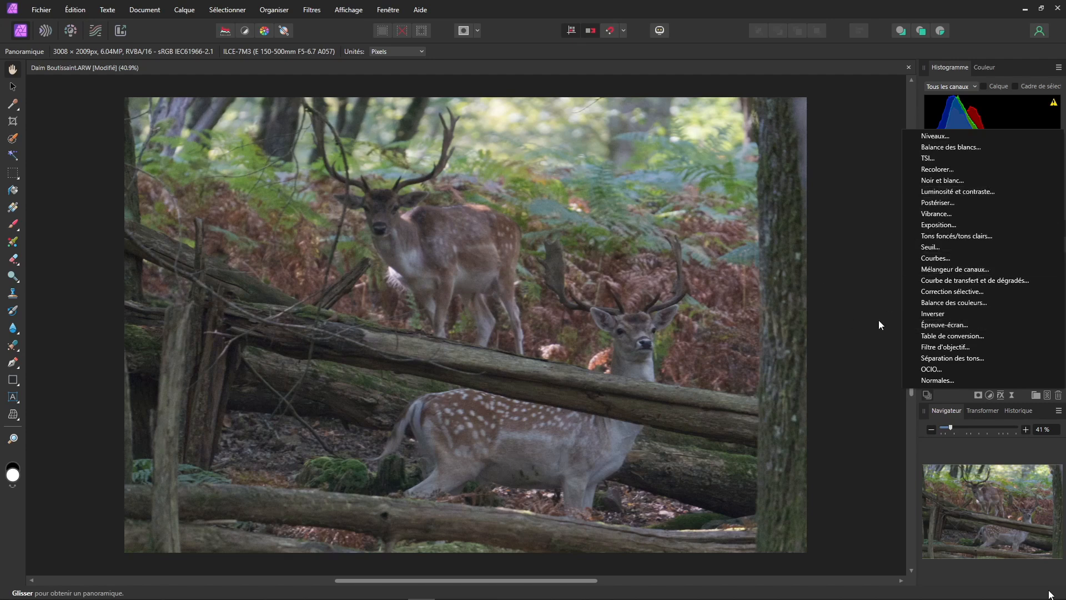
left_click(245, 32)
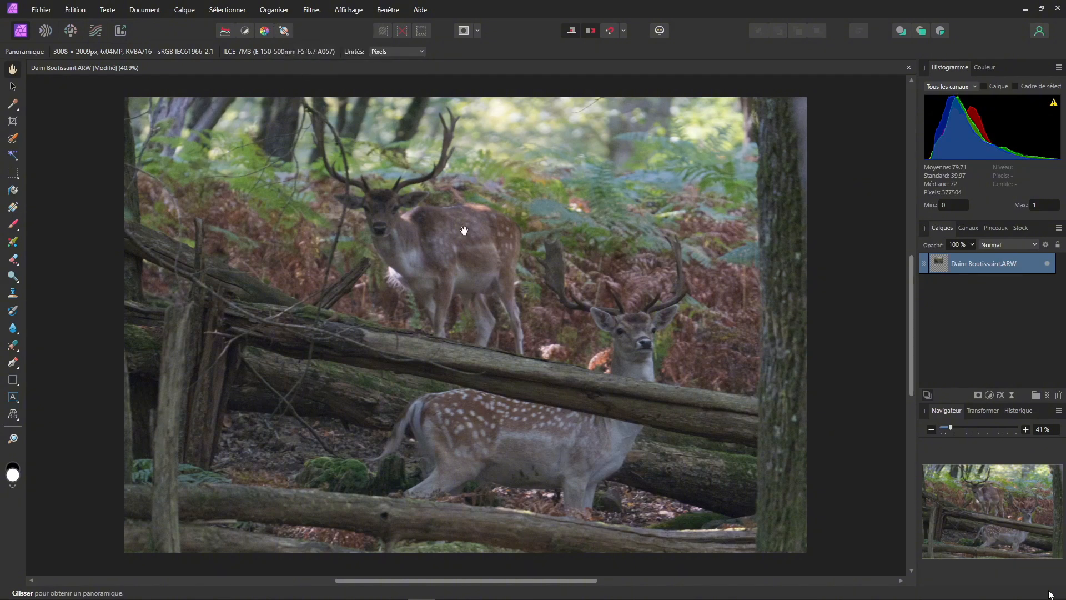
left_click(245, 31)
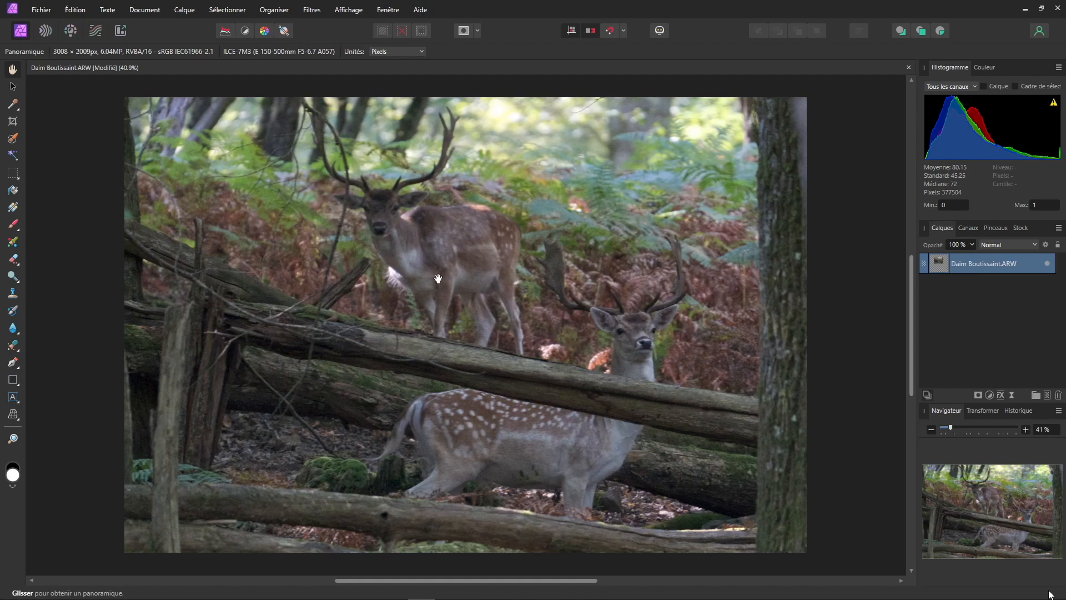
Step: Add a live Denoise filter to the photo layer and set its luminance to 43%
scroll(438, 278, "up", 5)
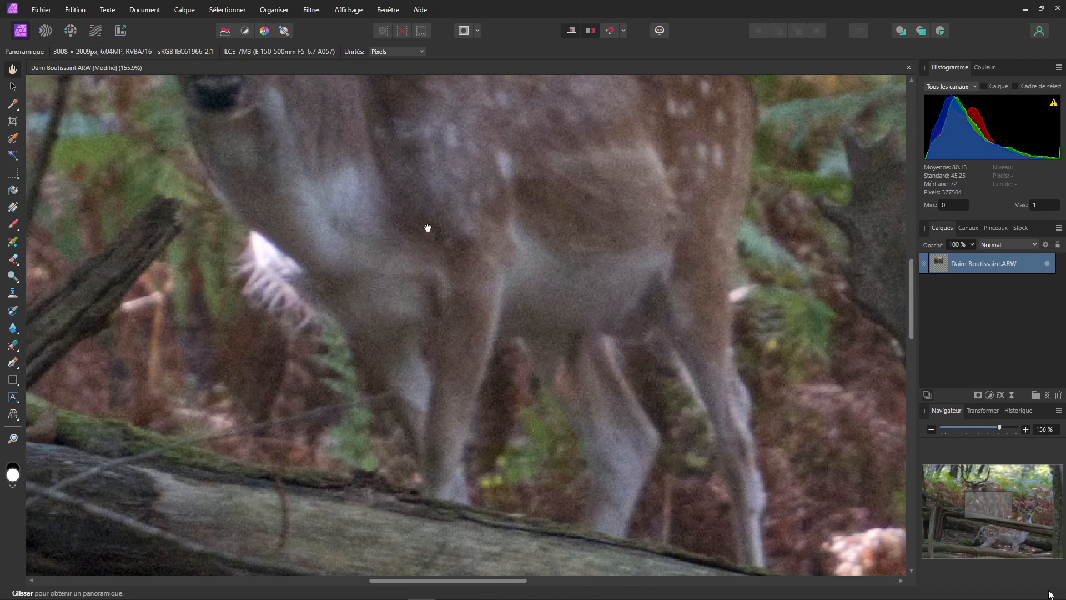
left_click_drag(428, 225, 429, 396)
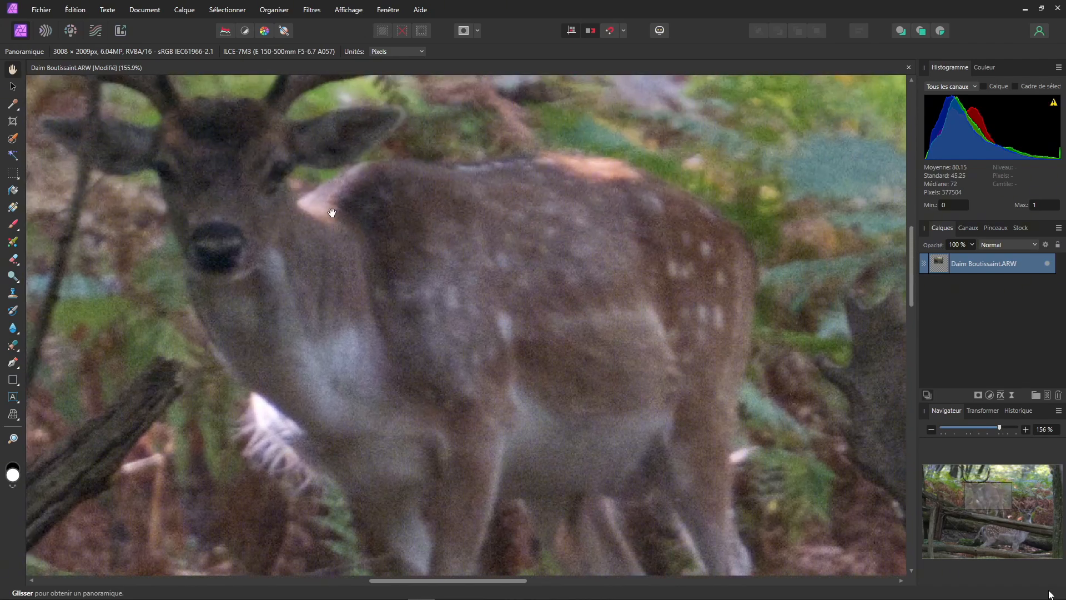
scroll(331, 213, "down", 5)
scroll(331, 213, "down", 1)
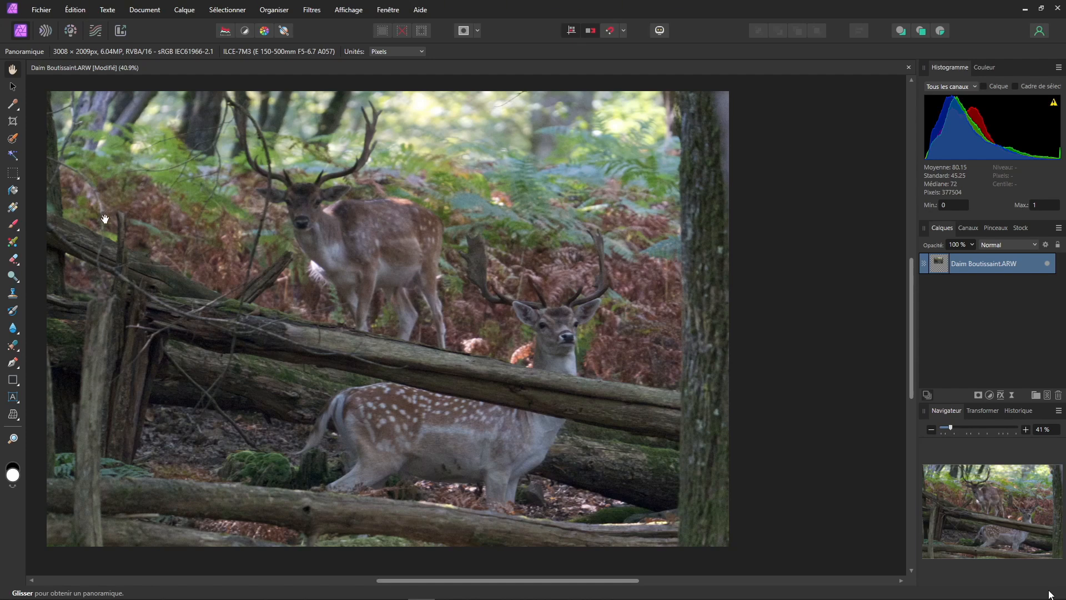
left_click(1012, 395)
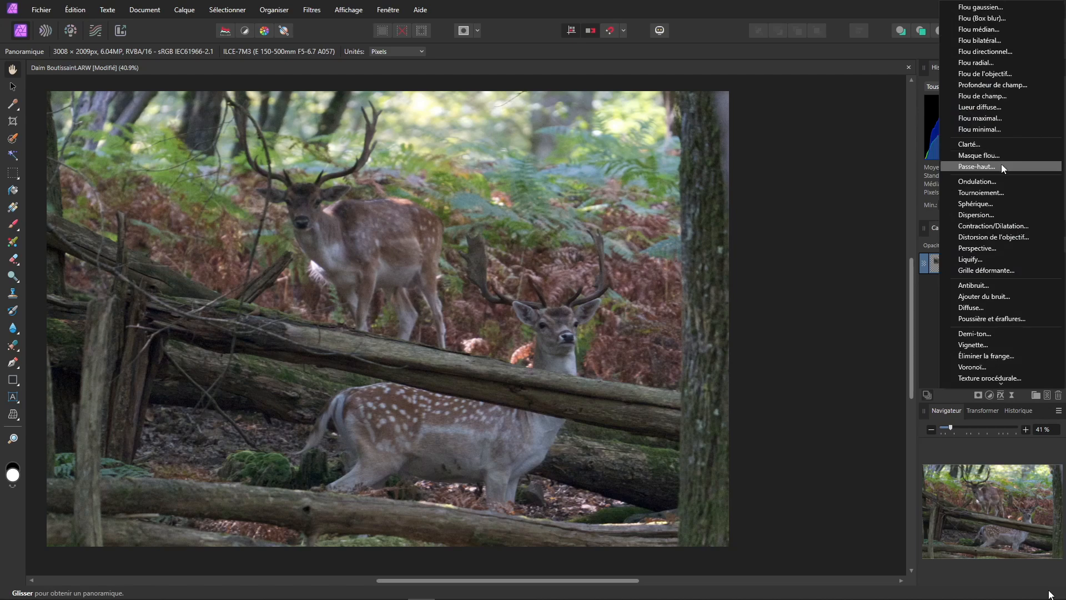
left_click(981, 287)
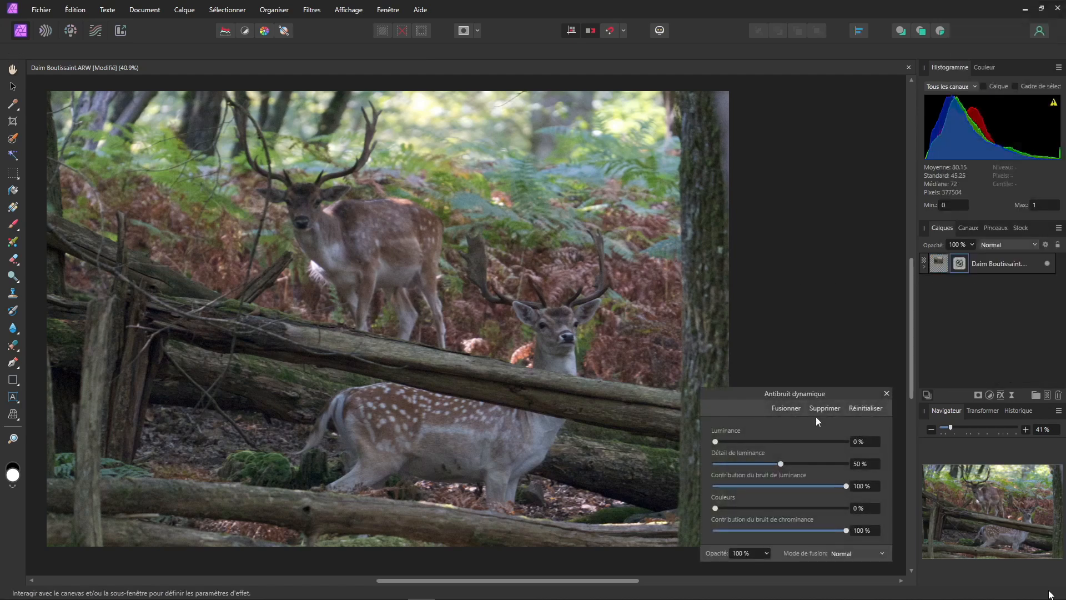
left_click_drag(843, 397, 802, 184)
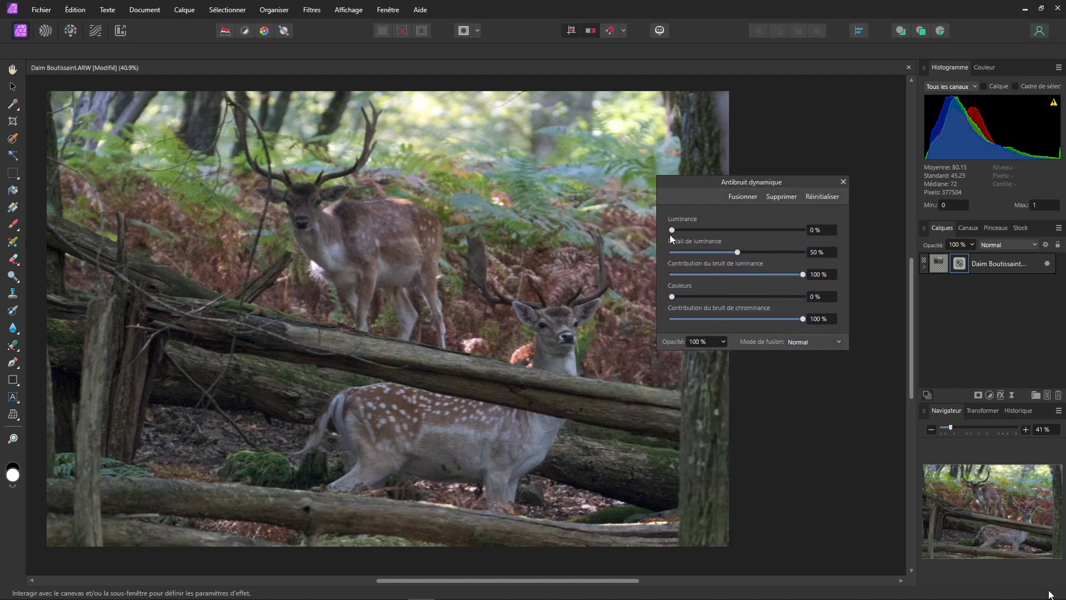
left_click_drag(672, 230, 728, 230)
Step: Refine the denoise luminance, luminance detail and colour sliders while inspecting the deer up close
scroll(358, 292, "up", 6)
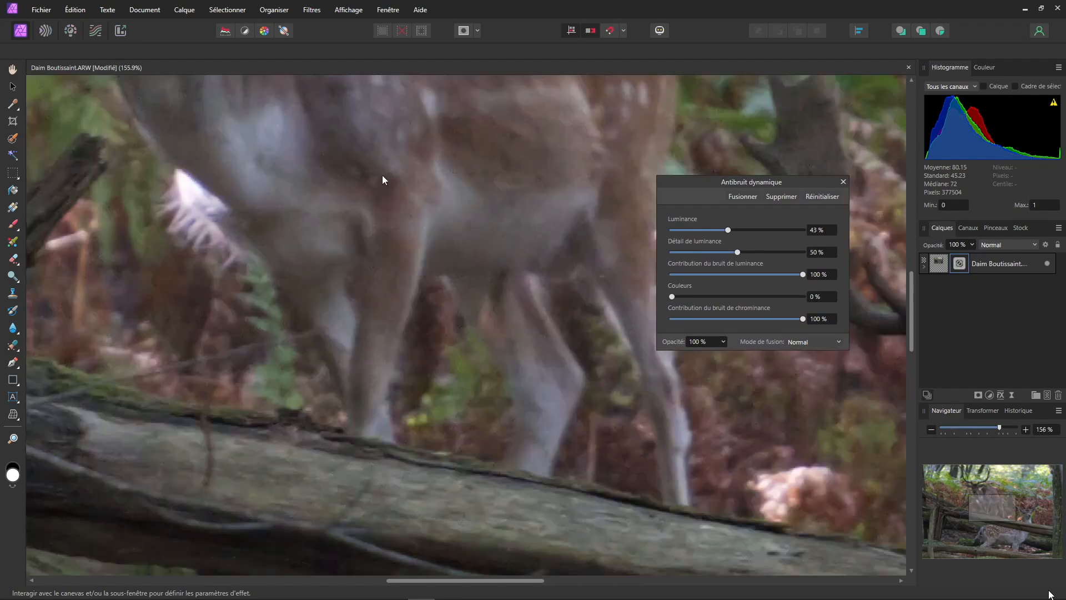
left_click_drag(382, 176, 570, 294)
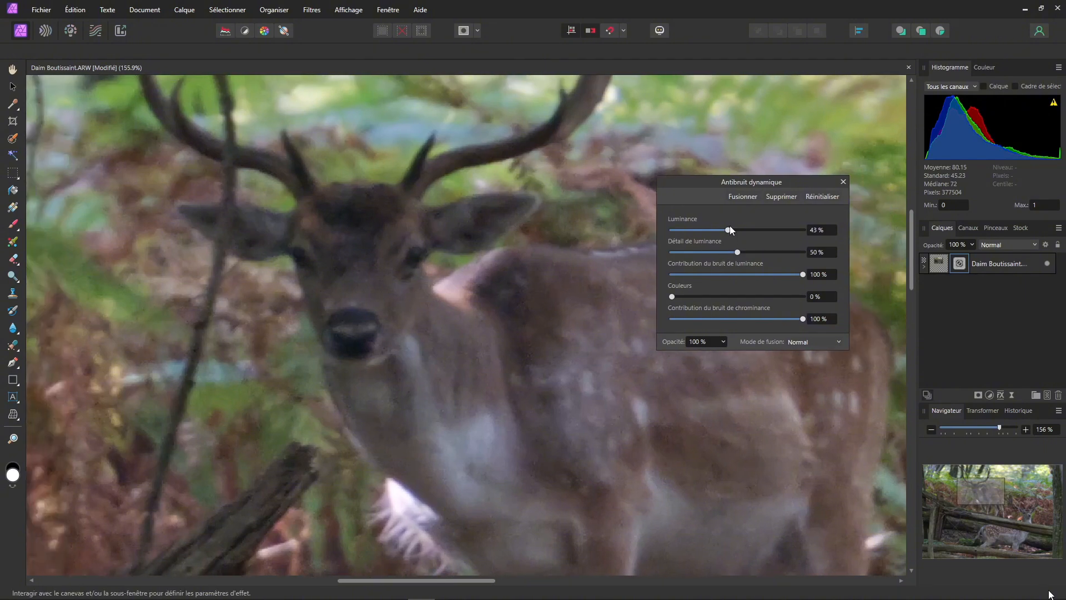
left_click_drag(728, 230, 683, 230)
left_click_drag(676, 230, 711, 229)
left_click_drag(710, 229, 729, 230)
mouse_move(737, 252)
left_mouse_down()
mouse_move(781, 252)
mouse_move(701, 252)
mouse_move(816, 254)
mouse_move(659, 250)
mouse_move(754, 254)
left_mouse_up()
left_click_drag(674, 297, 713, 298)
key("ctrl+0")
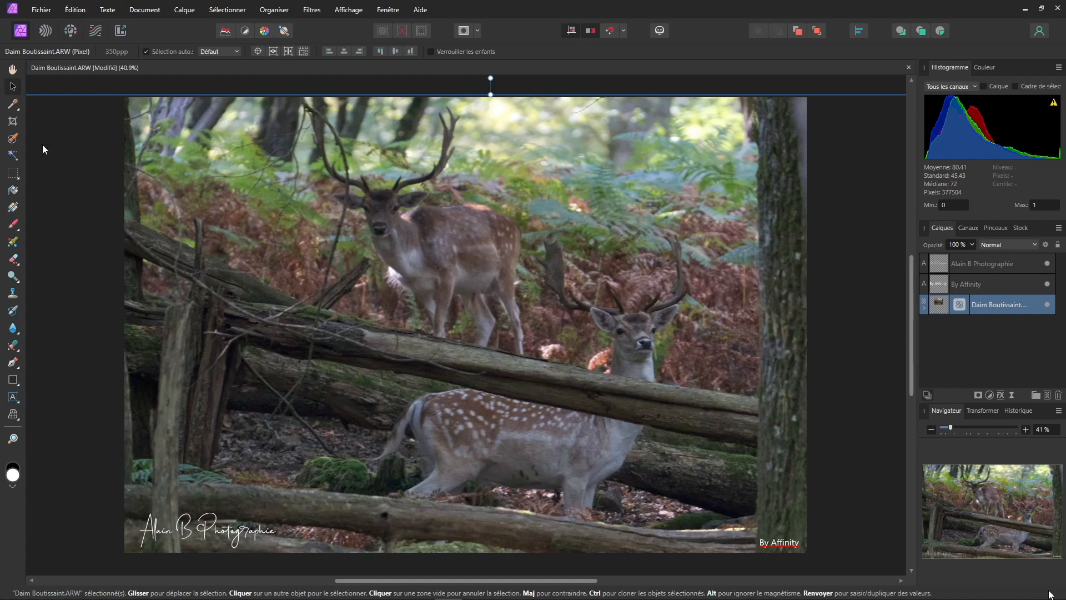
left_click(43, 9)
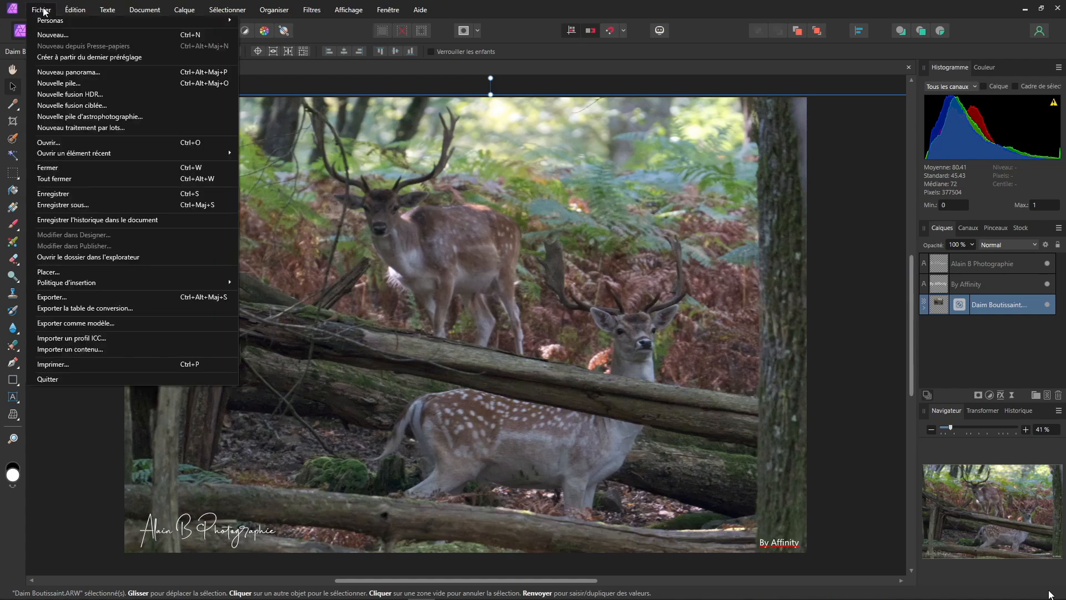
left_click(74, 206)
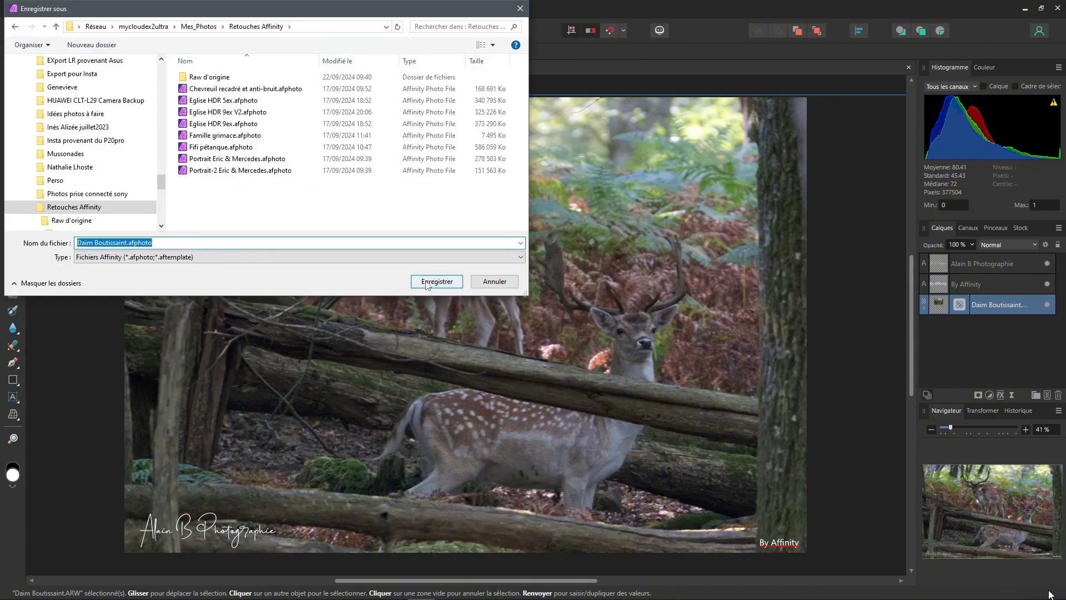
left_click(436, 282)
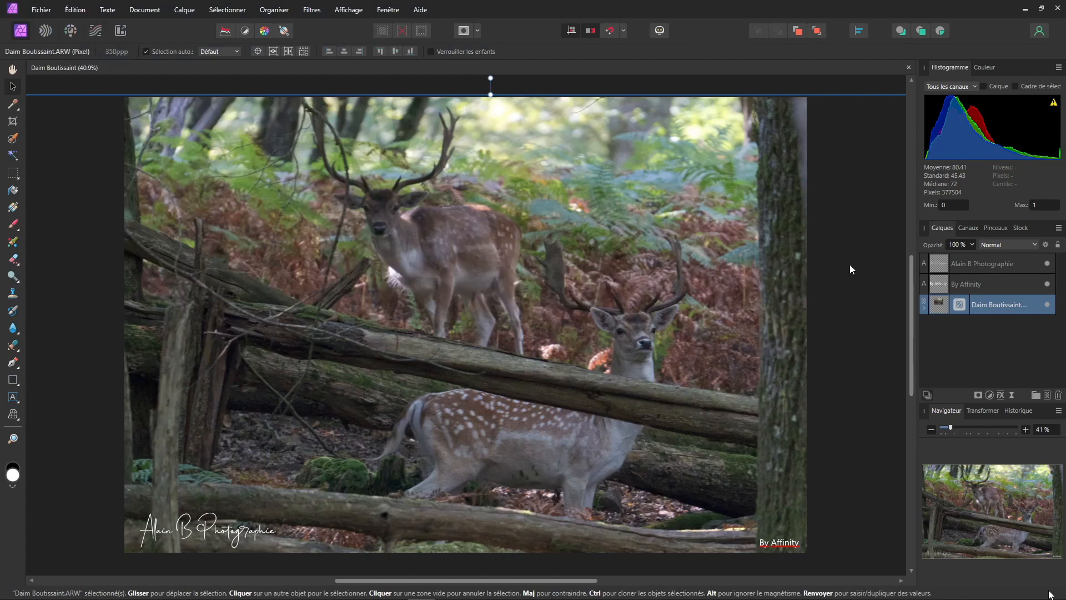
left_click(12, 69)
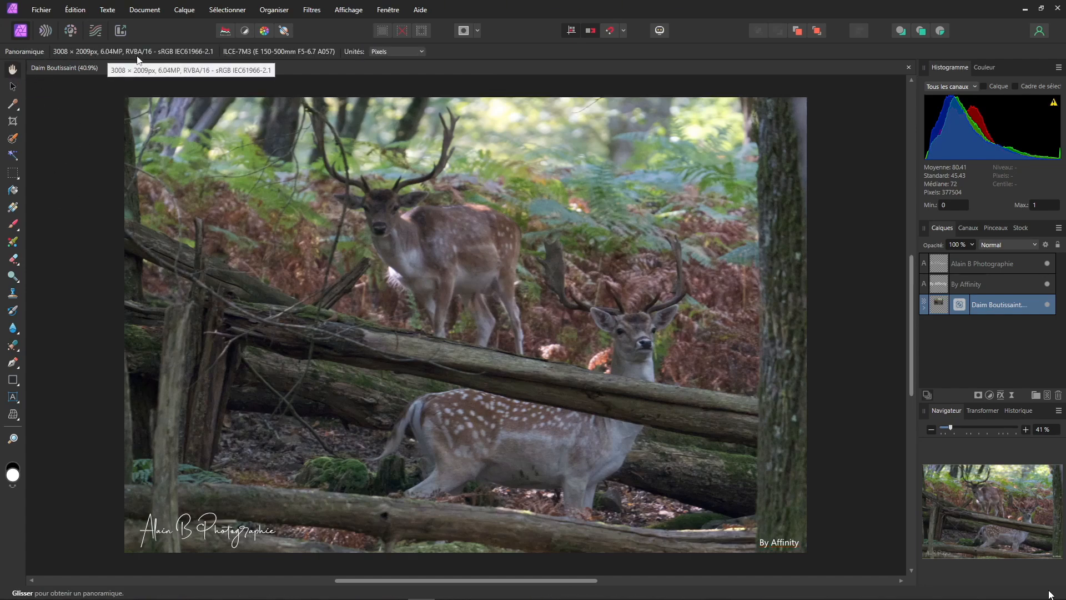
left_click(42, 9)
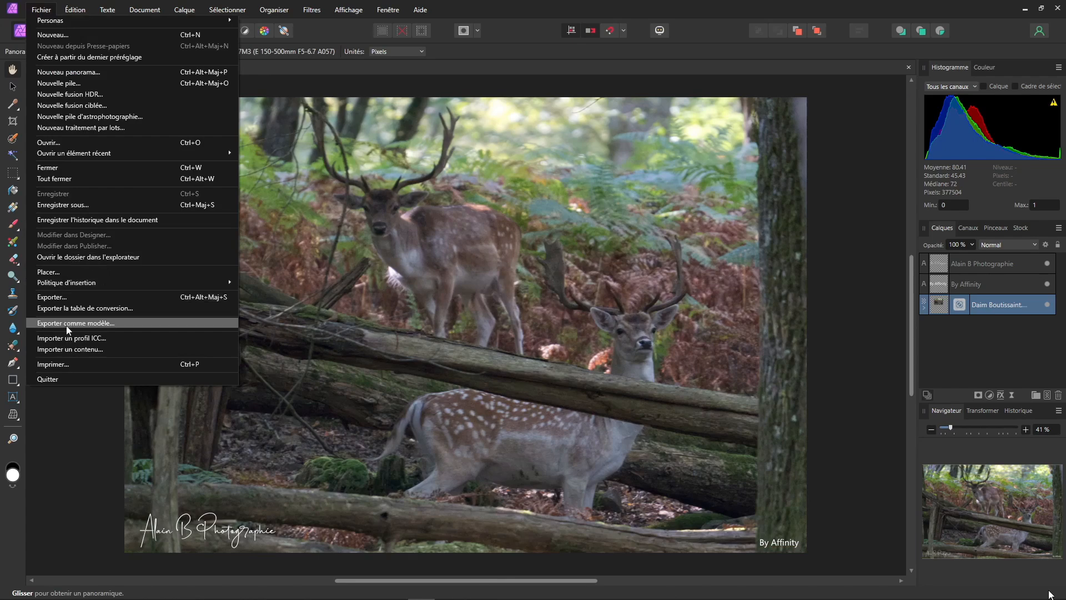
left_click(58, 298)
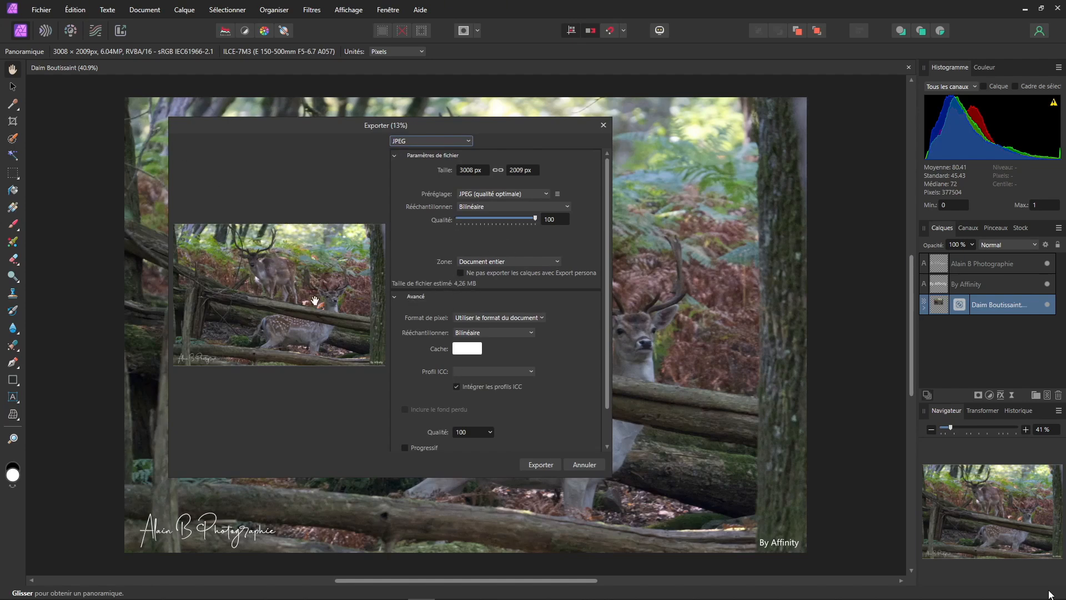
left_click(550, 465)
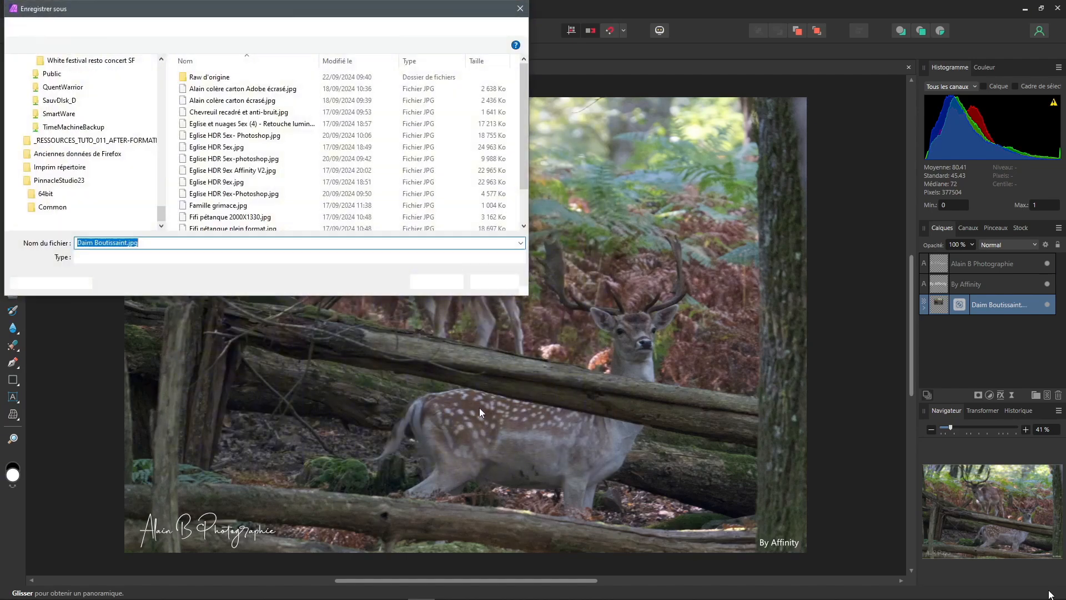
left_click(127, 243)
type("-T affinity")
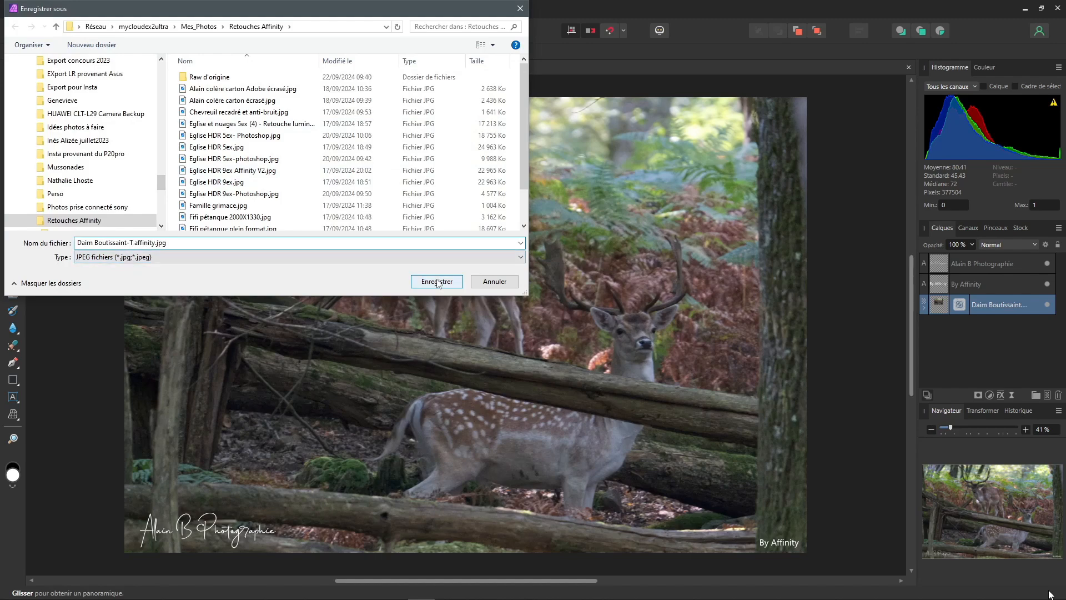
left_click(437, 282)
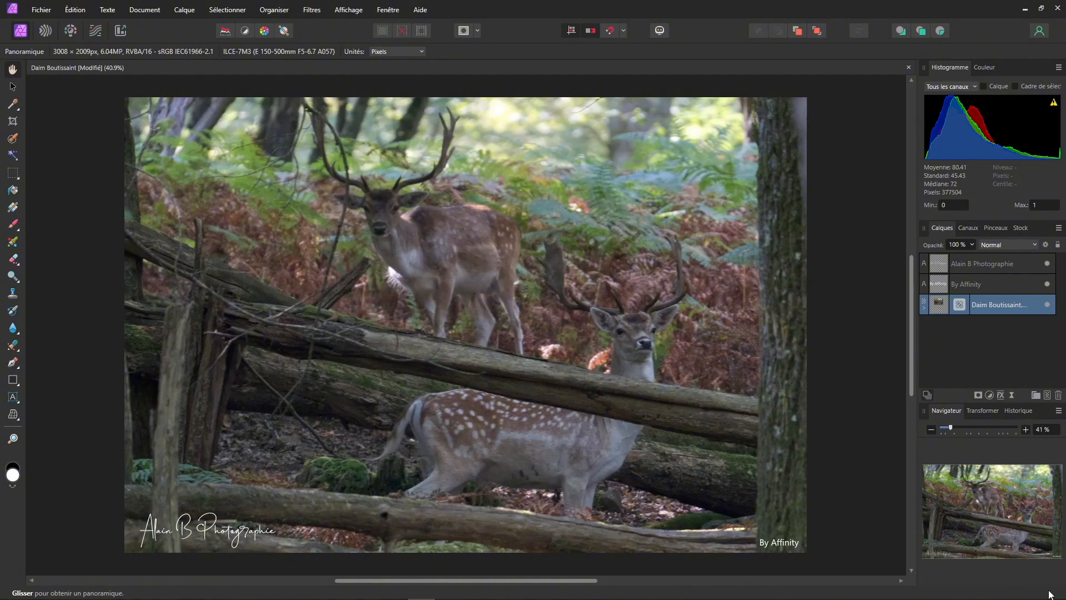
Step: Switch to File Explorer and open the exported JPEG full-size in the Photos viewer to review it
key("alt+Tab")
double_click(496, 367)
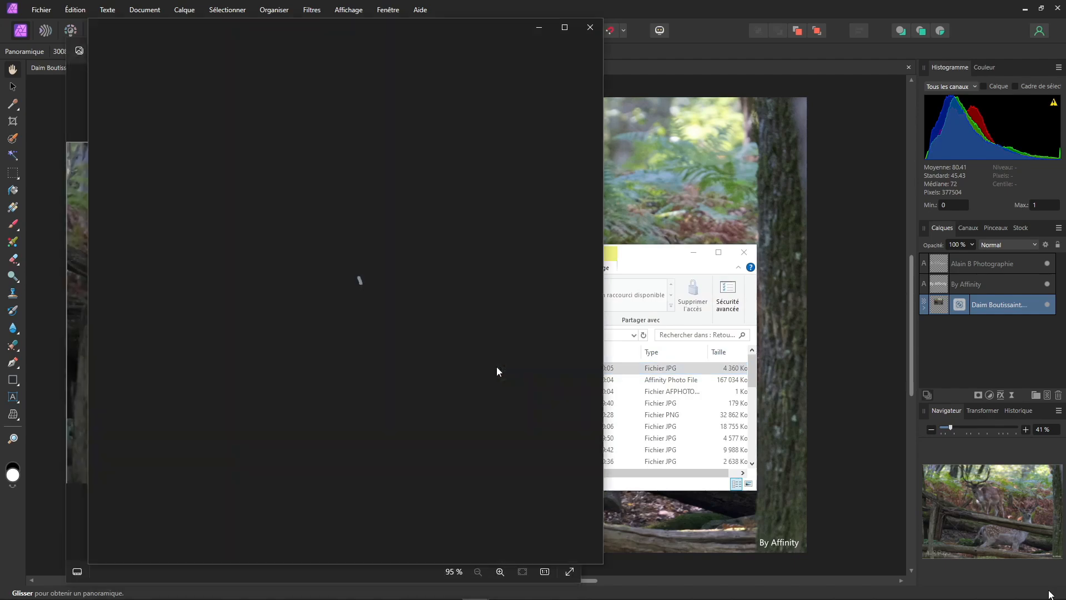
left_click(565, 27)
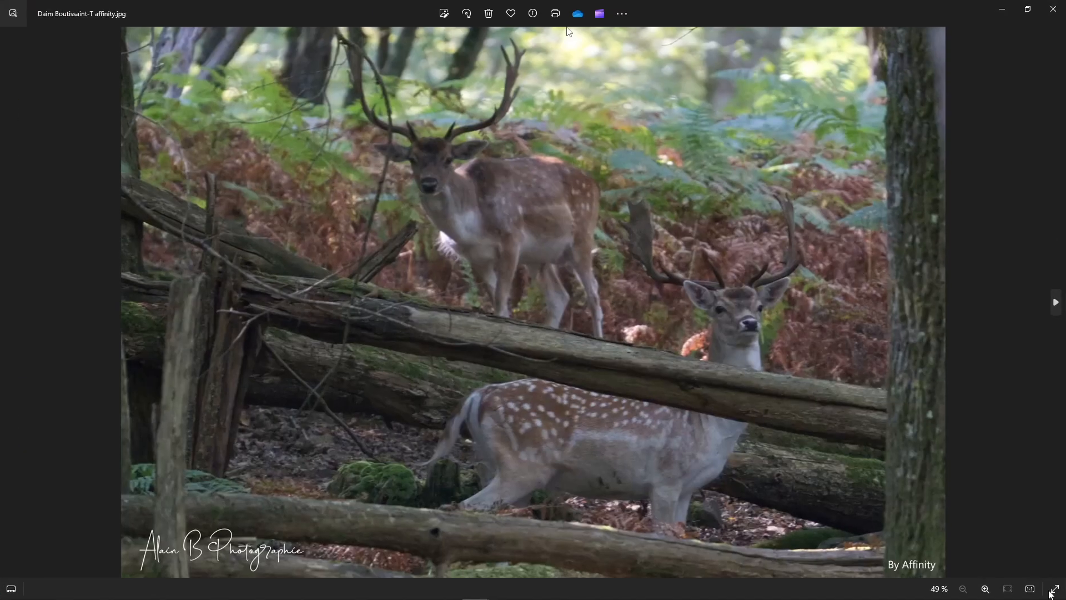